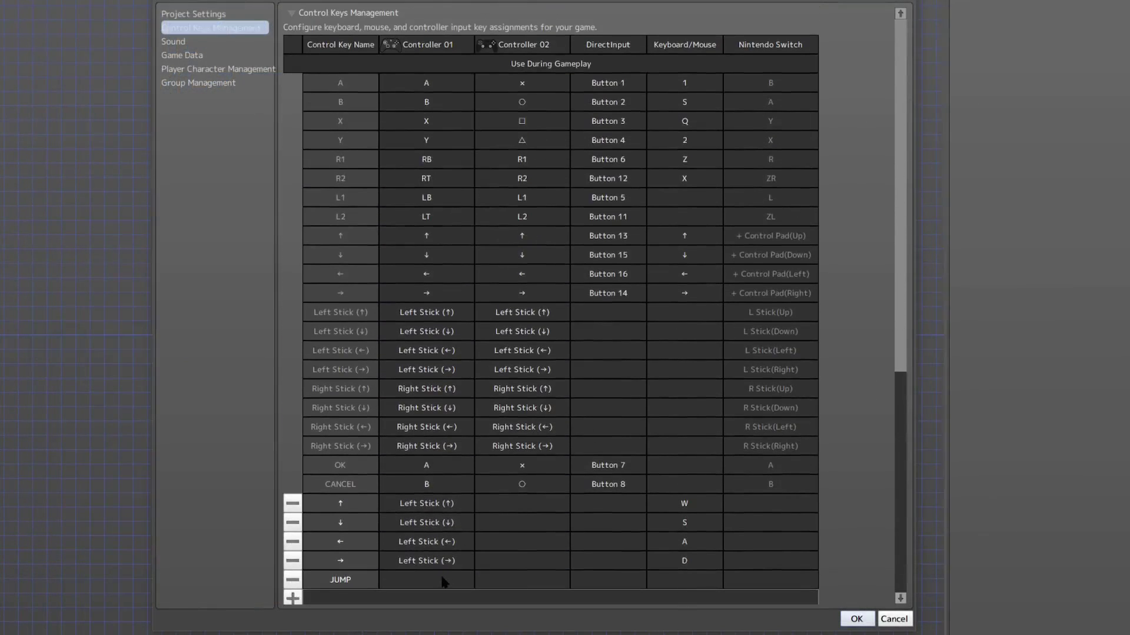
Assign button A to JUMP on Controller 01, then list template keys for its keyboard/mouse cell
double_click(445, 582)
left_click(337, 184)
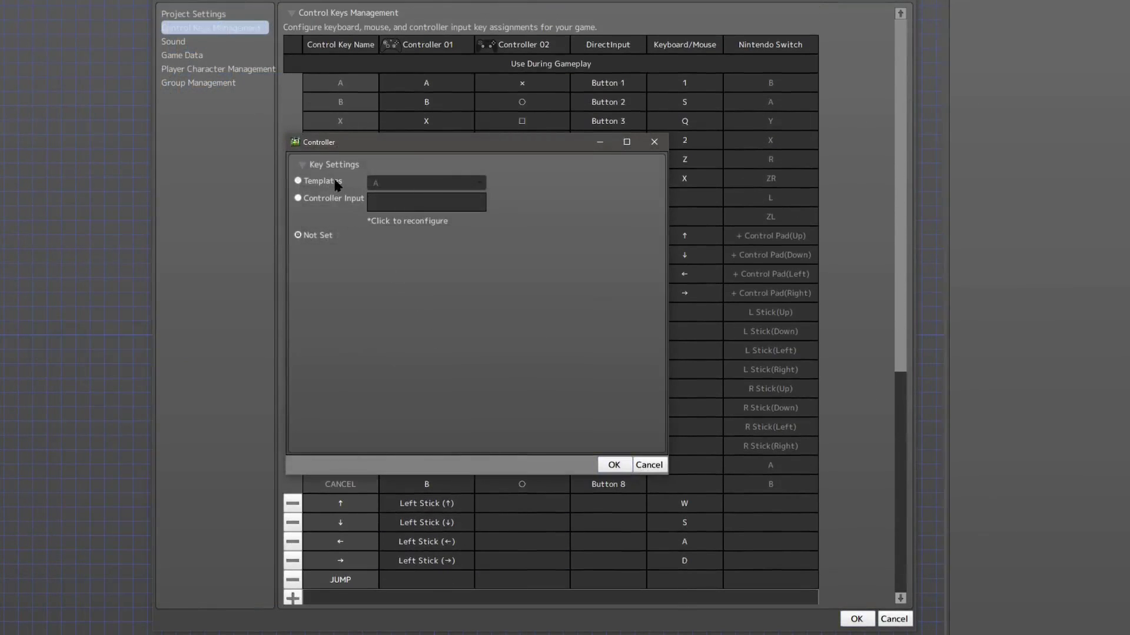
left_click(614, 465)
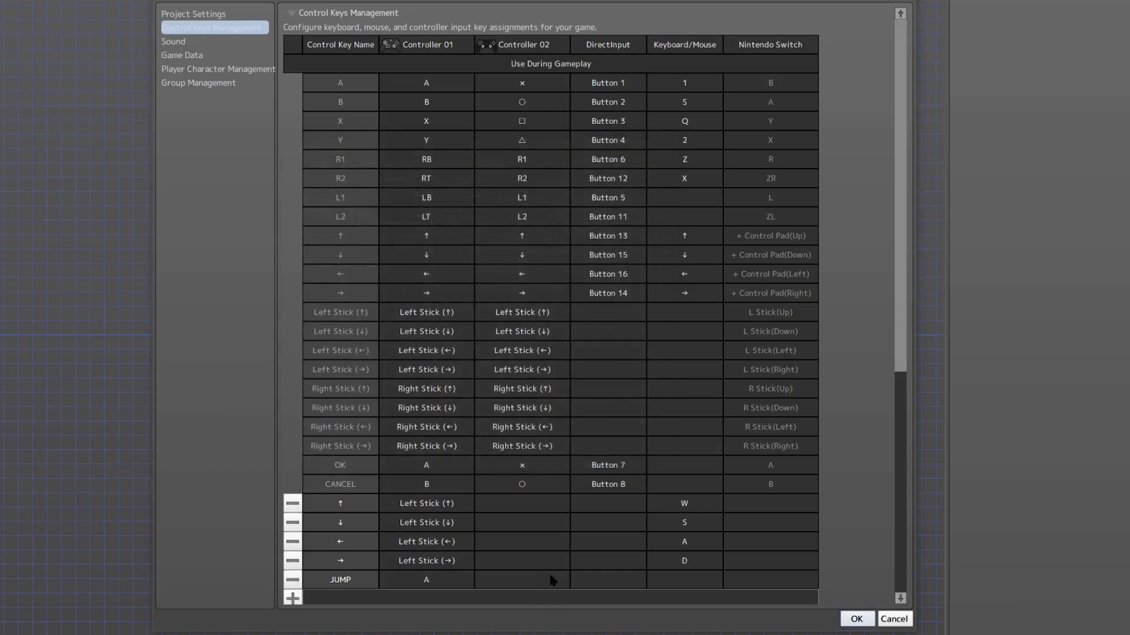
double_click(692, 582)
left_click(387, 183)
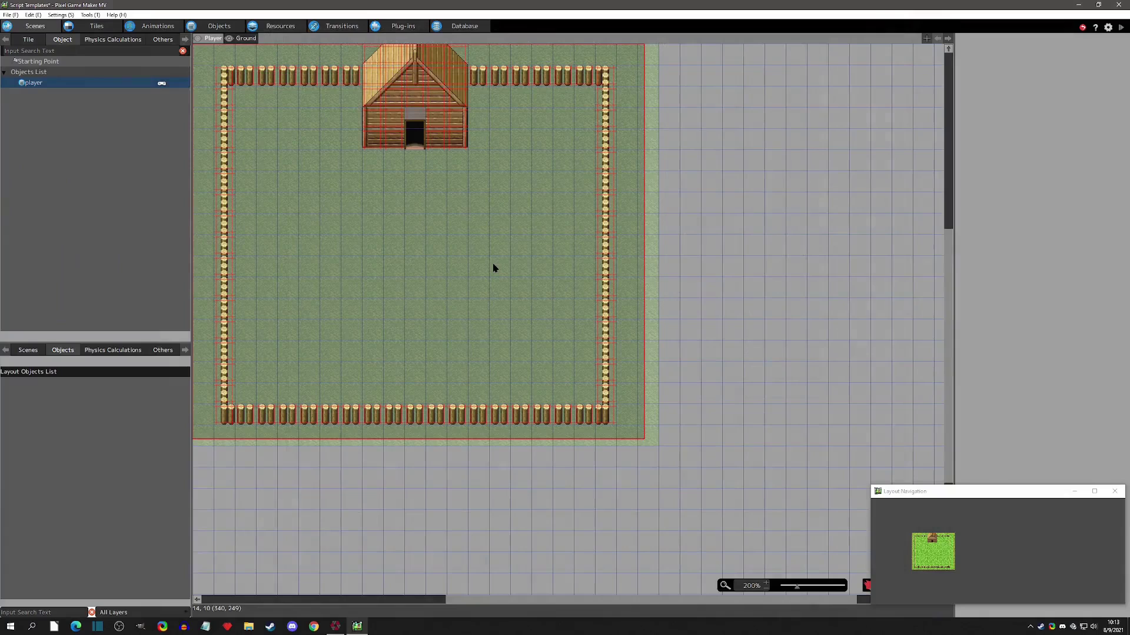
Review Control Keys Management in Settings, scrolling down to the System Keys and back, then close it
left_click(57, 15)
left_click(80, 36)
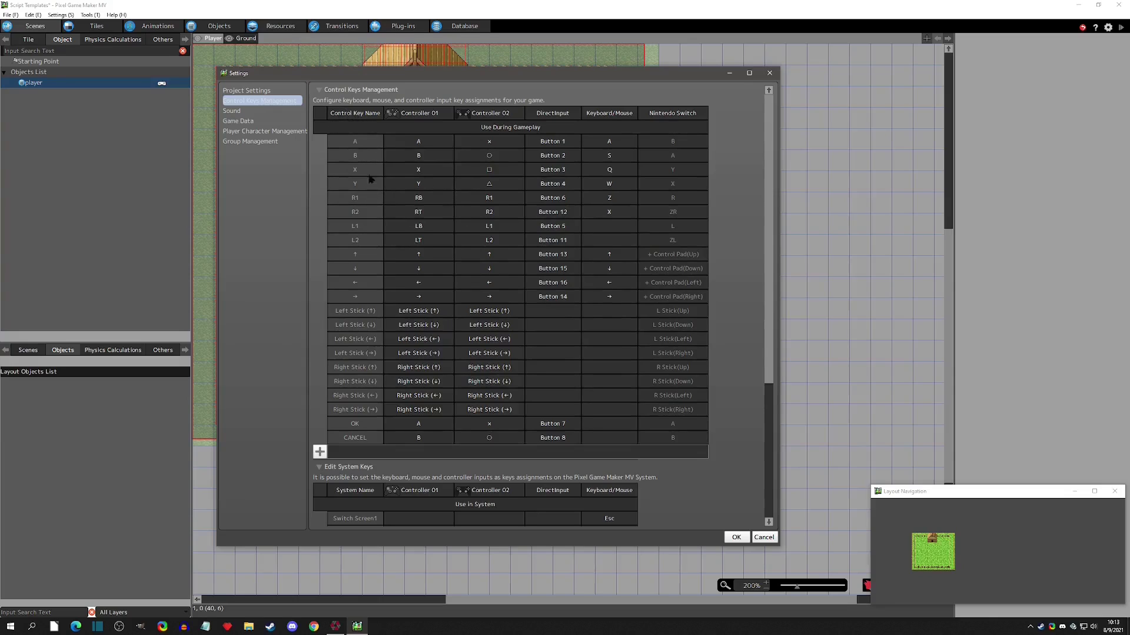
scroll(407, 277, "down", 4)
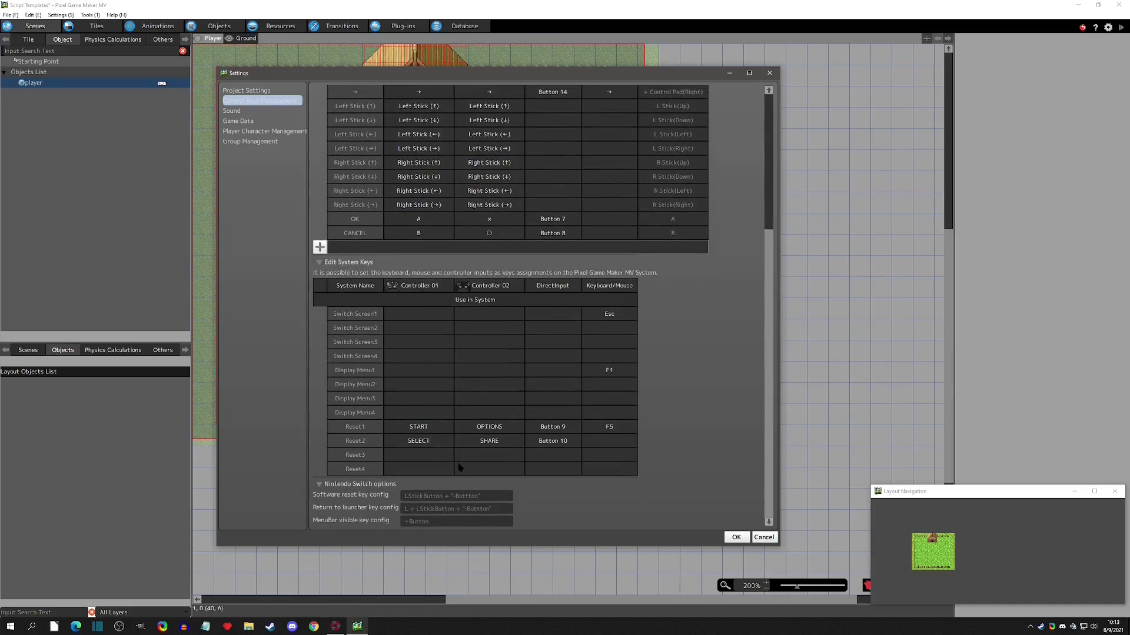
left_click_drag(770, 286, 771, 128)
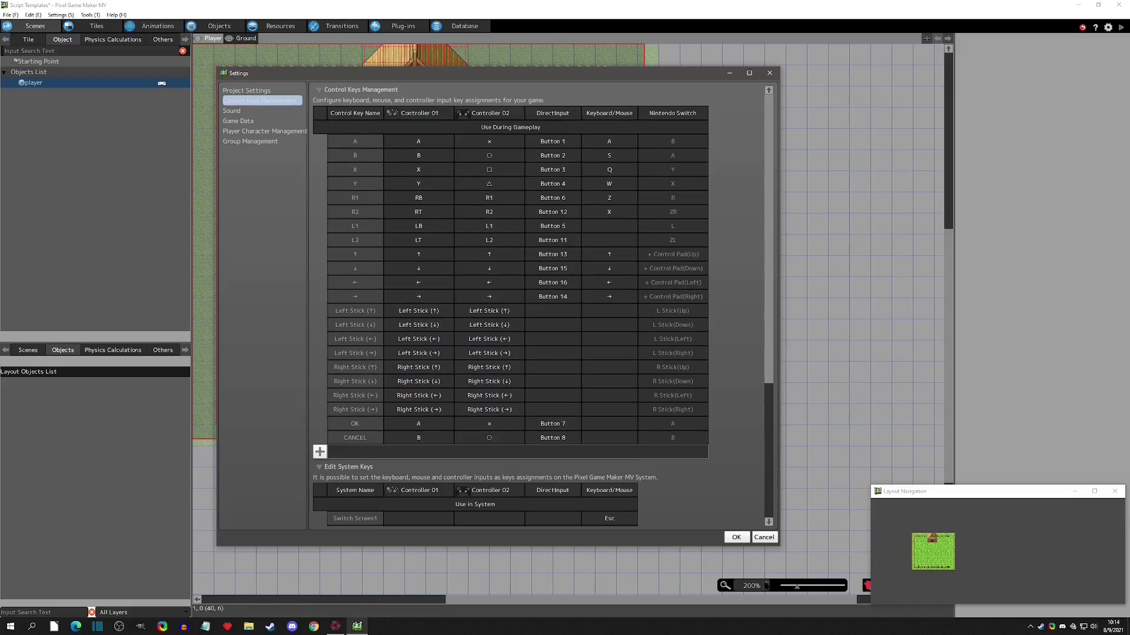
left_click(736, 537)
Add an object named chicken with the chicken animation, controlled by the input device
left_click(219, 26)
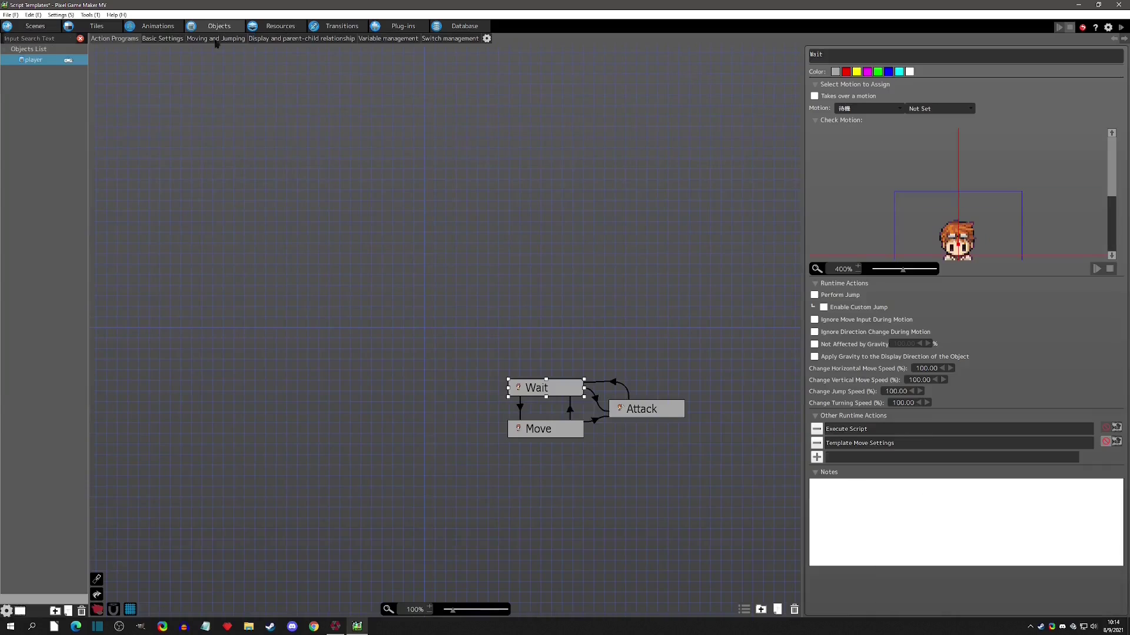
right_click(57, 100)
left_click(67, 118)
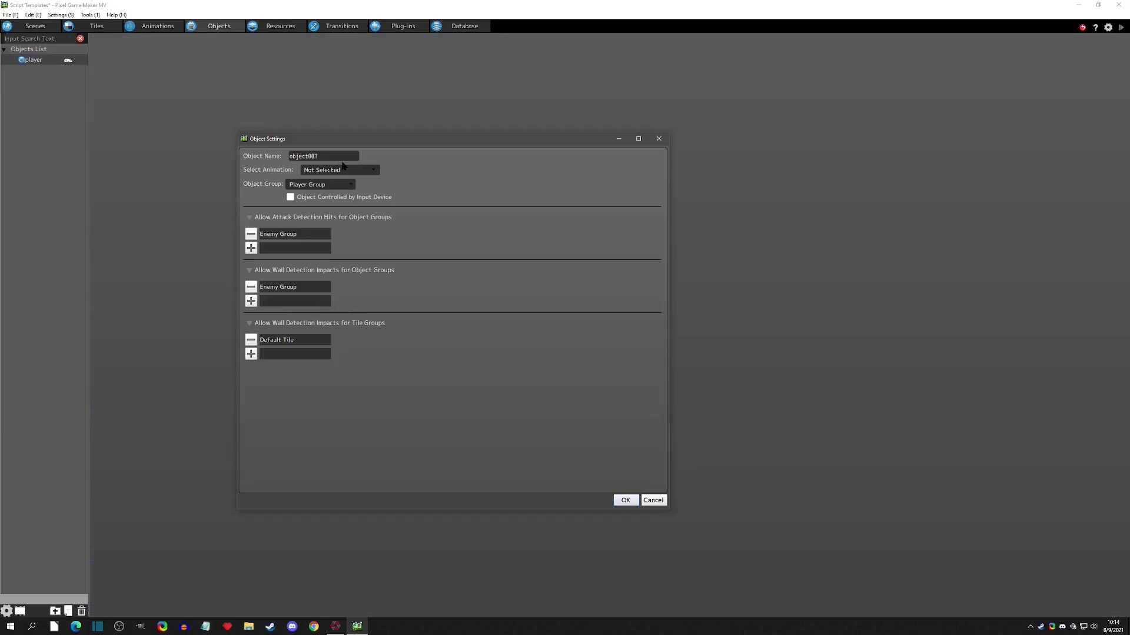
type("chicken")
left_click(322, 170)
left_click(339, 202)
left_click(305, 197)
left_click(624, 500)
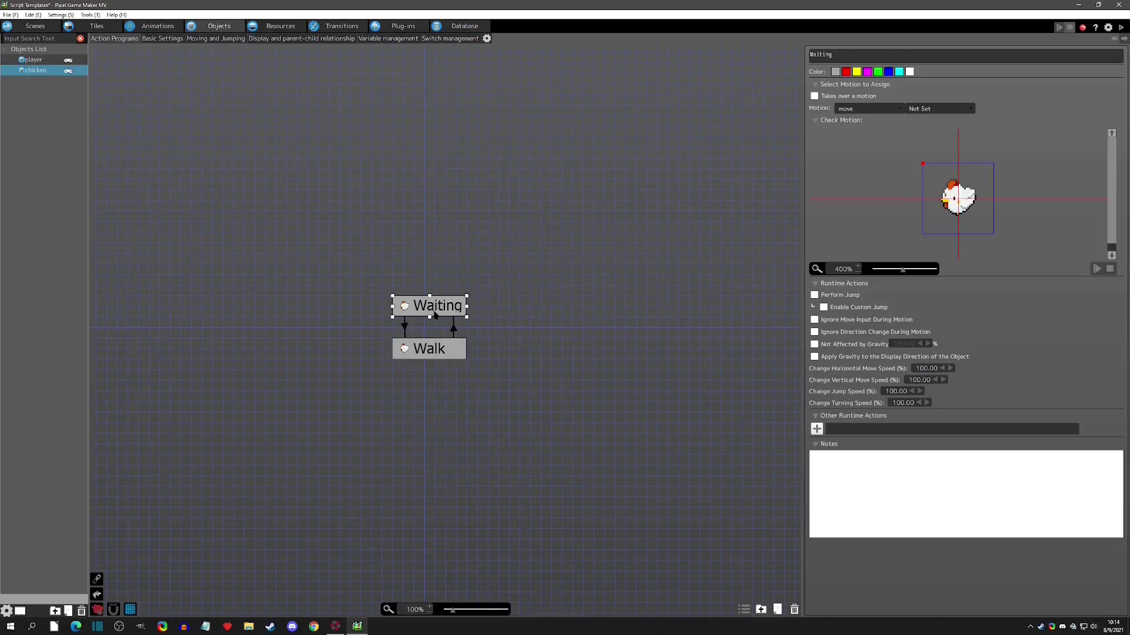
Inspect the Walk and Waiting states and both link conditions, then view the Moving and Jumping settings
left_click(438, 347)
left_click(429, 307)
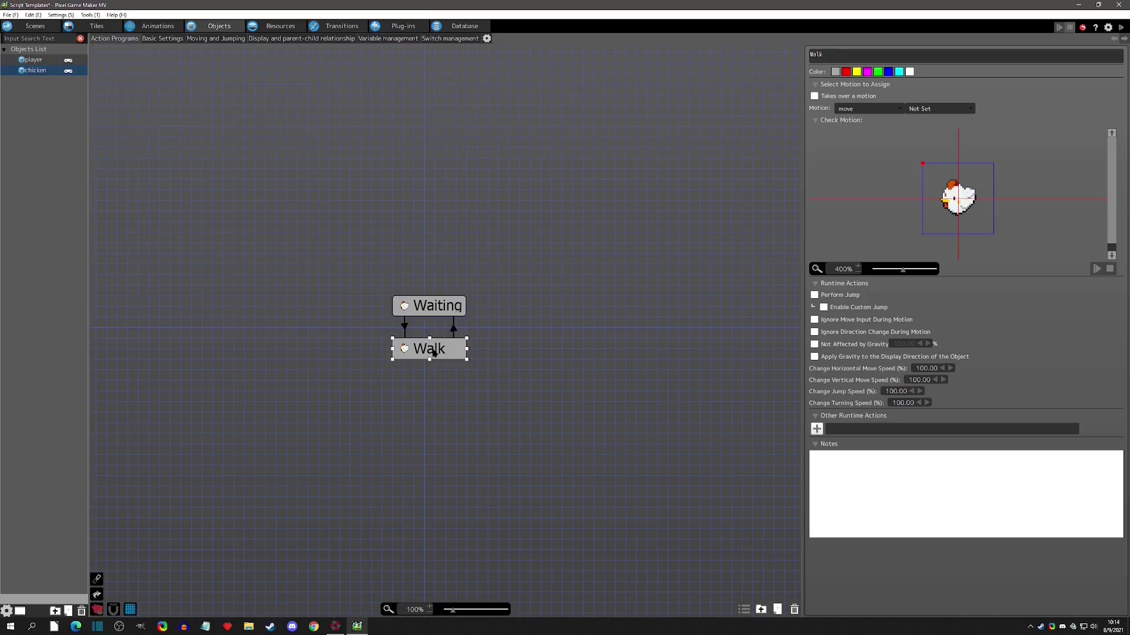
left_click(410, 330)
left_click(405, 327)
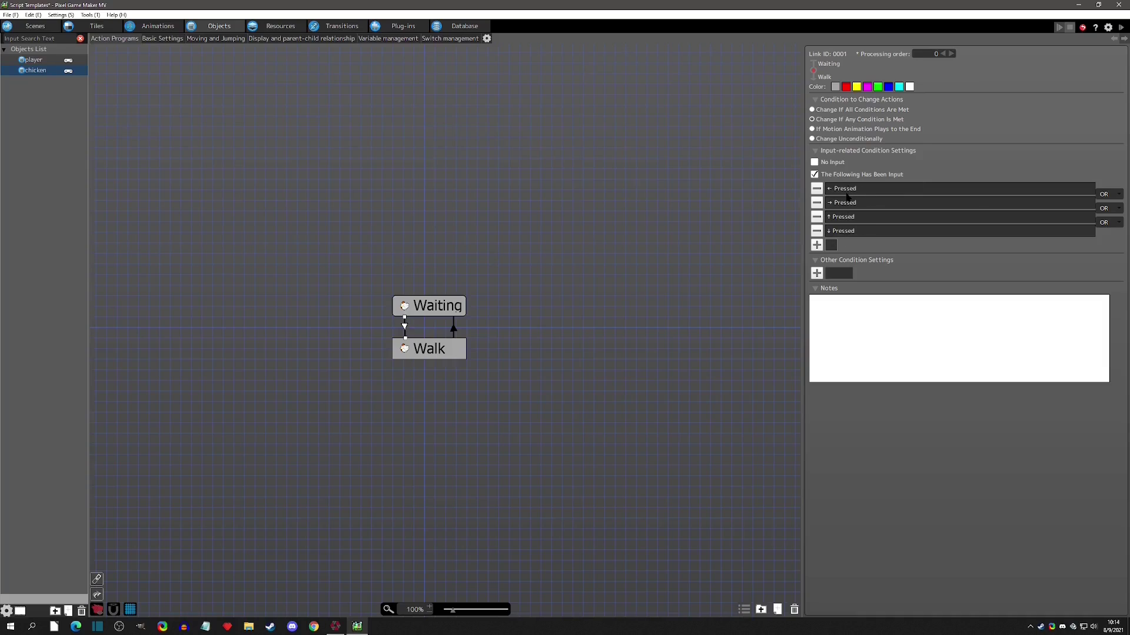
left_click(453, 330)
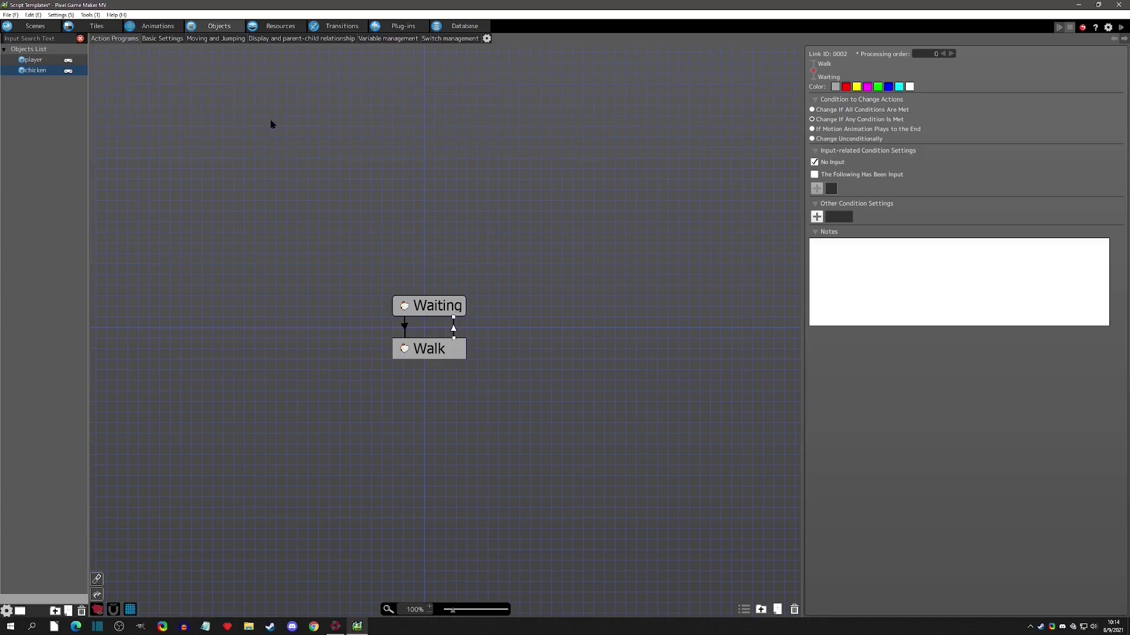
left_click(207, 39)
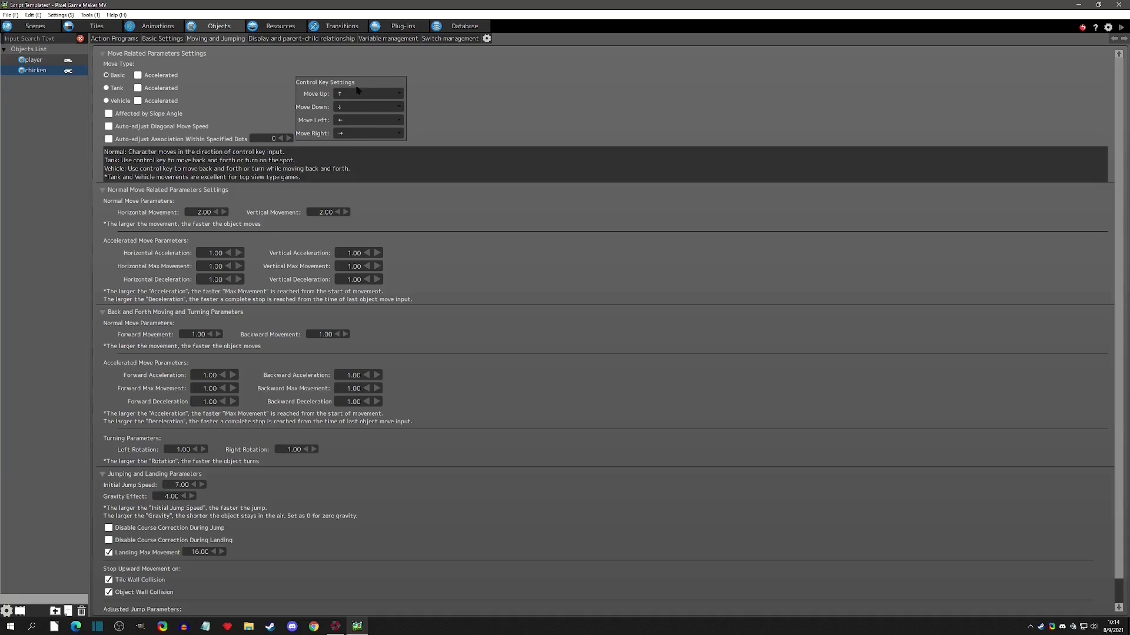
right_click(38, 106)
left_click(51, 108)
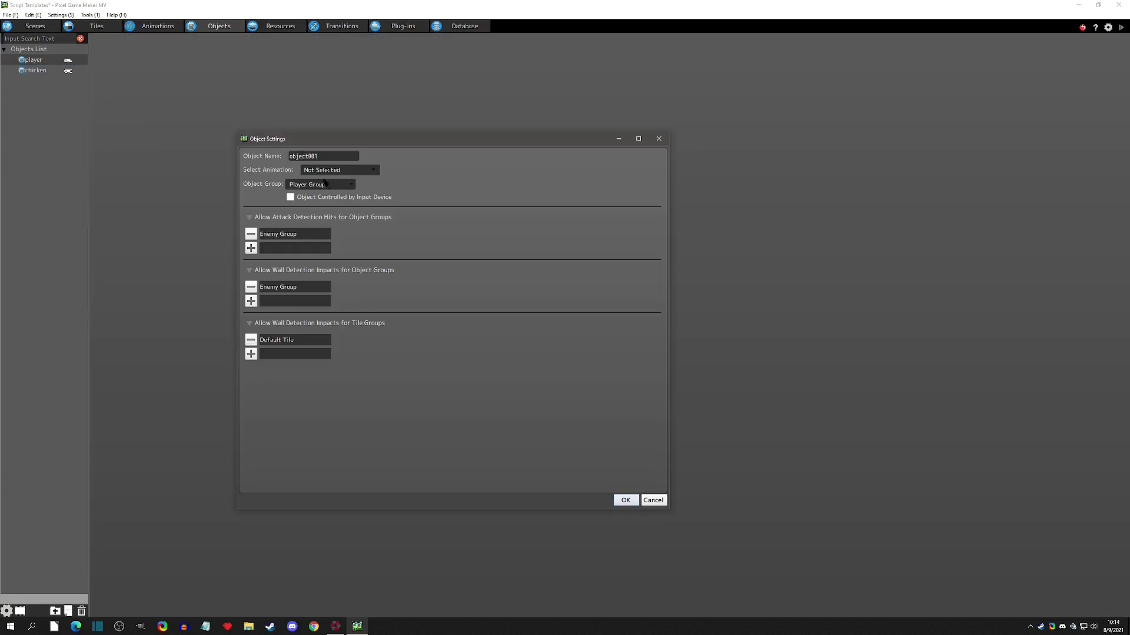
left_click(625, 500)
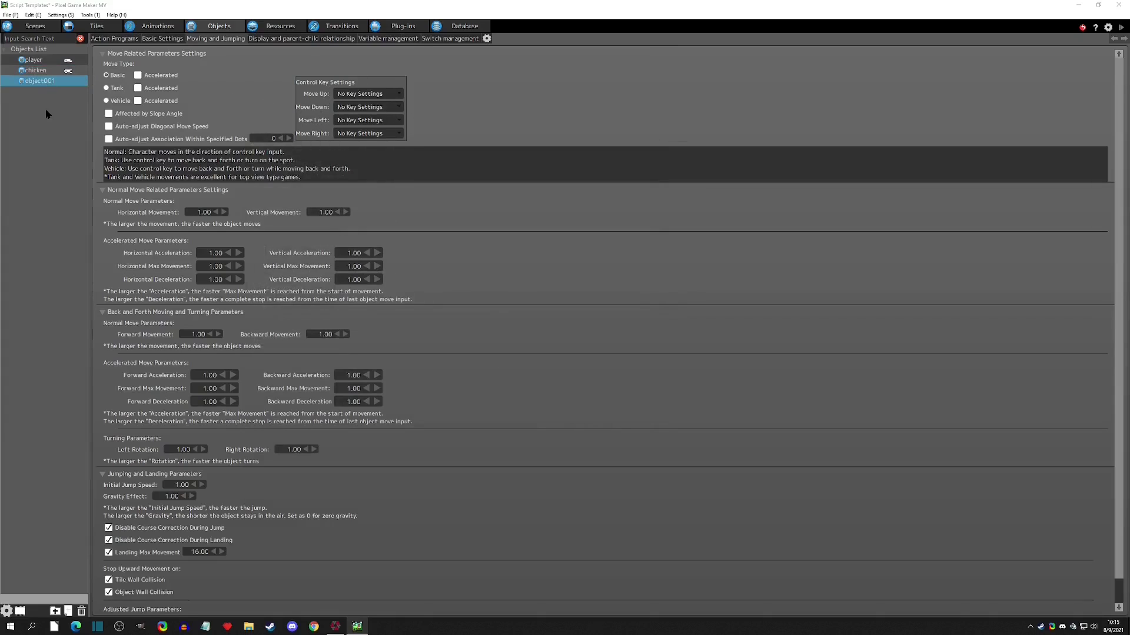
key("Delete")
left_click(595, 331)
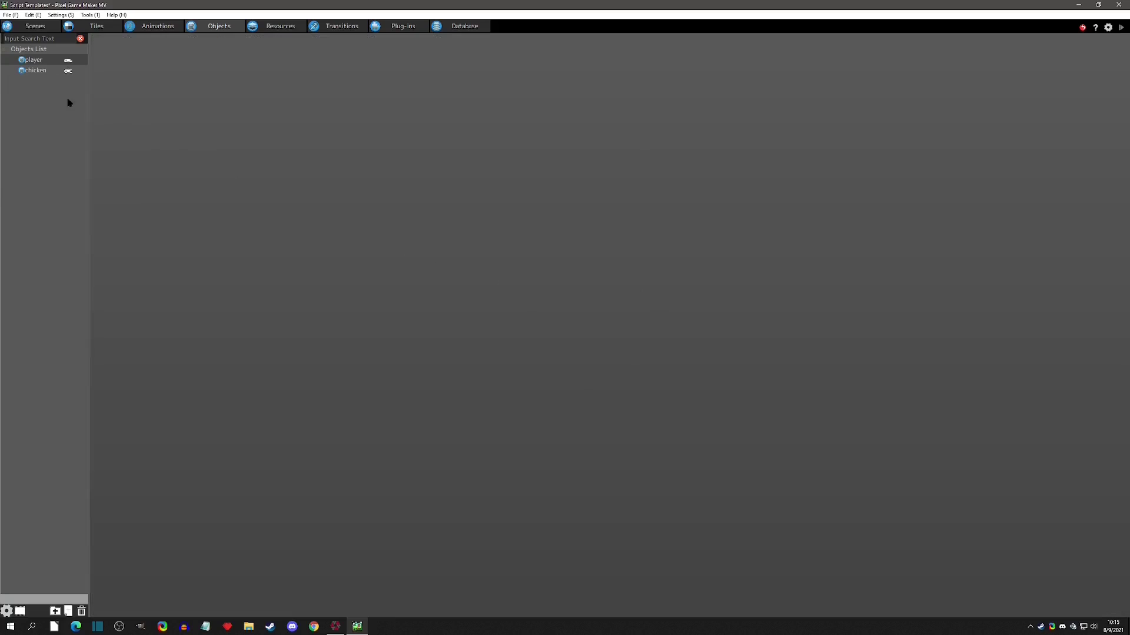
left_click(34, 70)
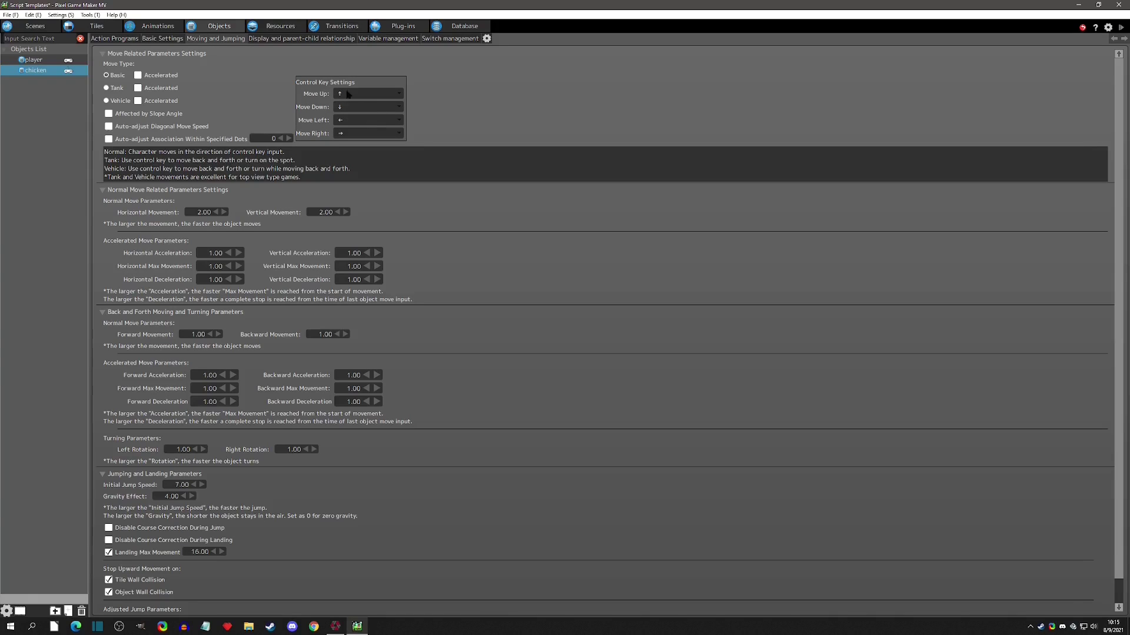
Check the Waiting→Walk link's ↓ Pressed condition, leaving its trigger type as Pressed
left_click(115, 39)
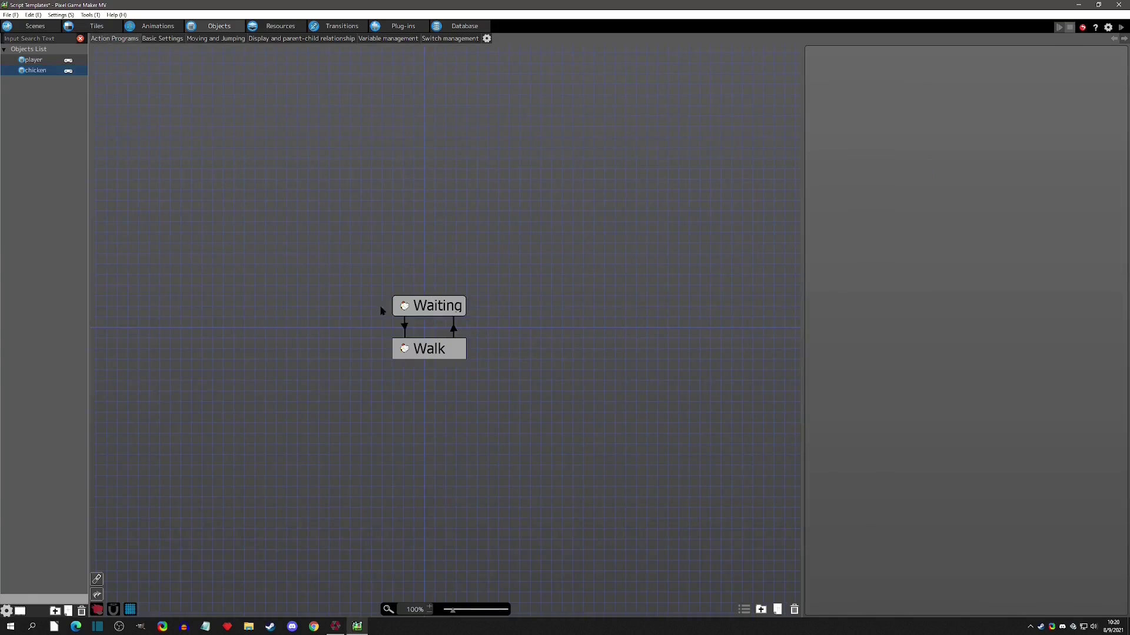
left_click(405, 328)
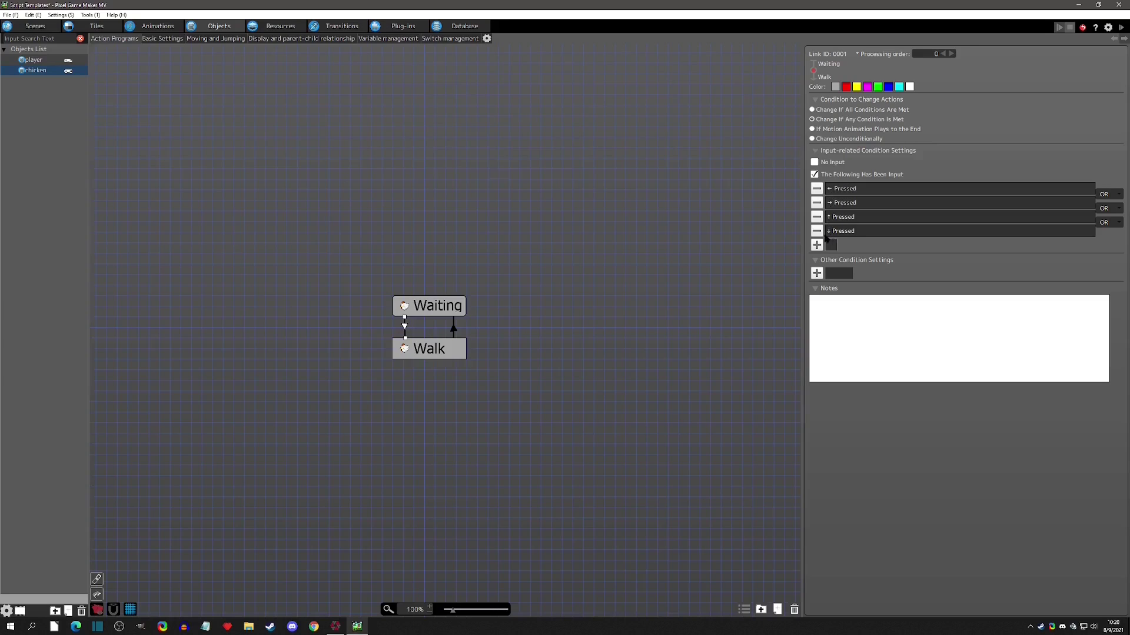
double_click(848, 232)
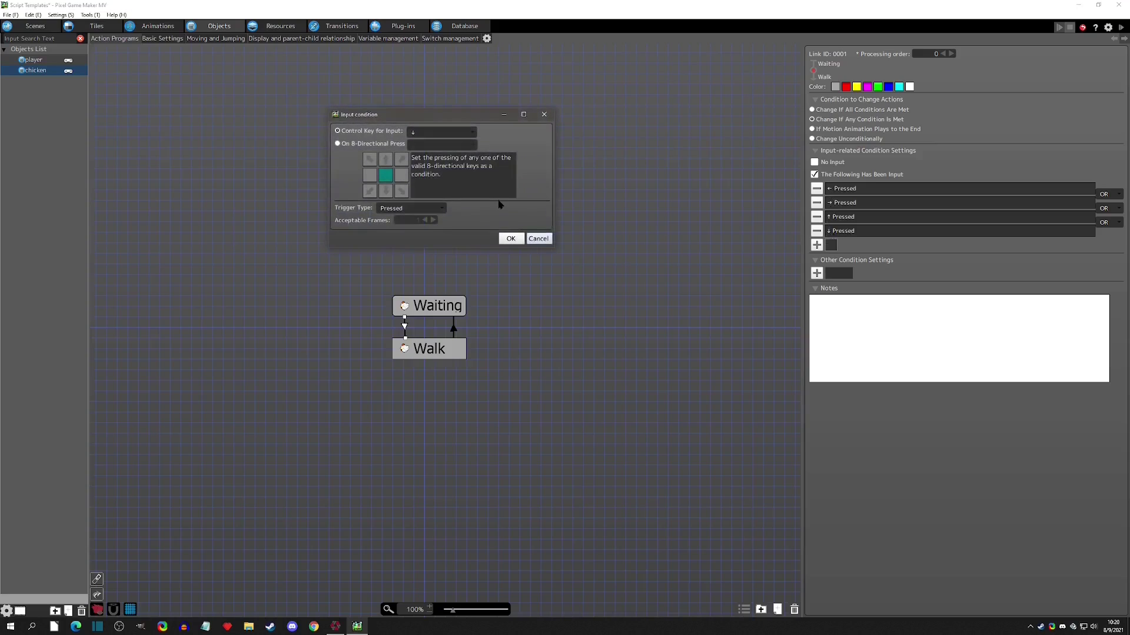
left_click(431, 211)
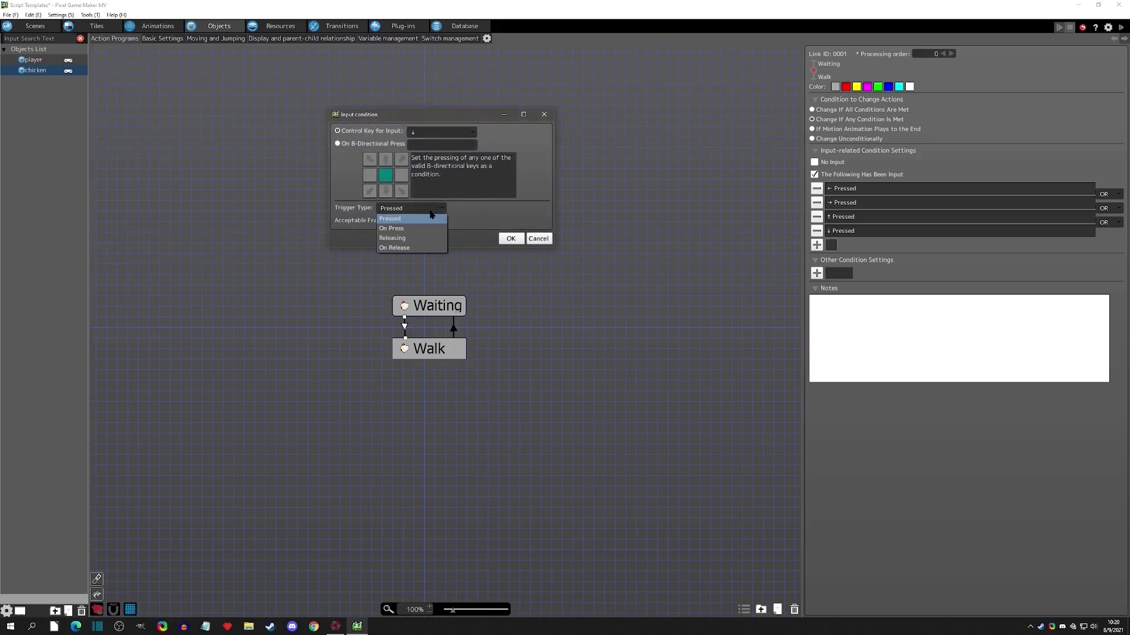
left_click(408, 221)
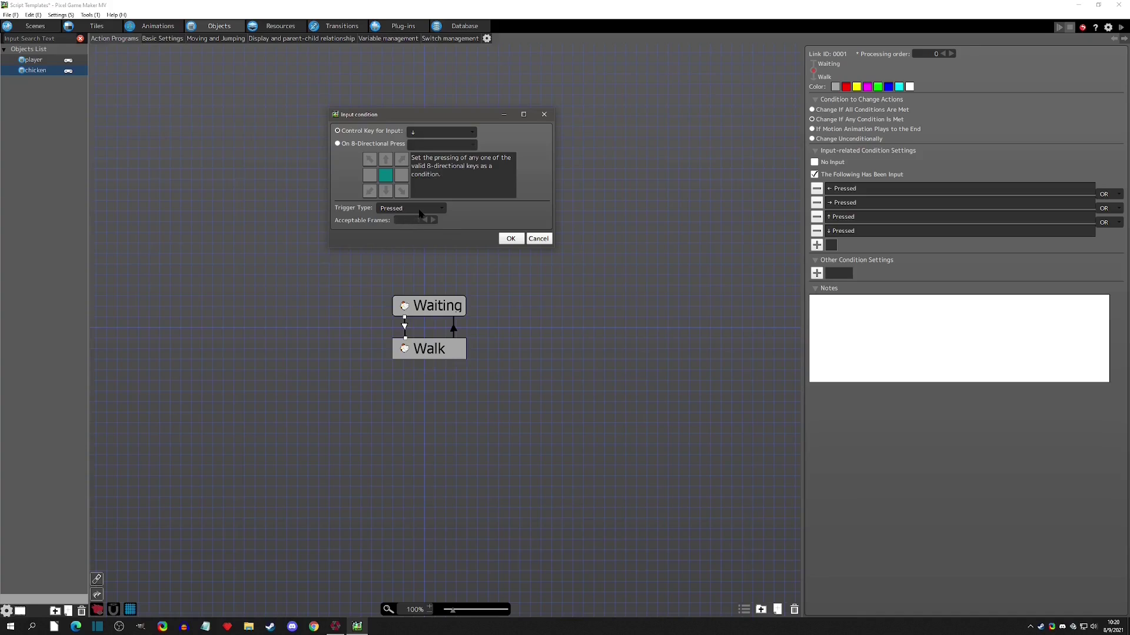
left_click(510, 238)
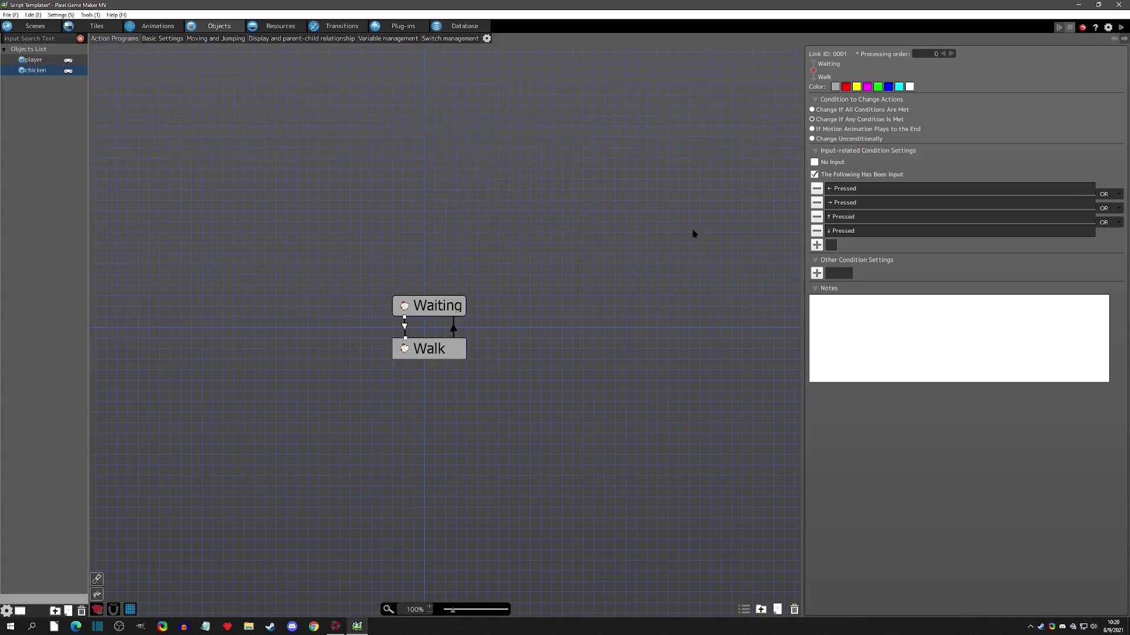
Start a new input condition, browse the Control Key list, and cancel without adding it
left_click(817, 244)
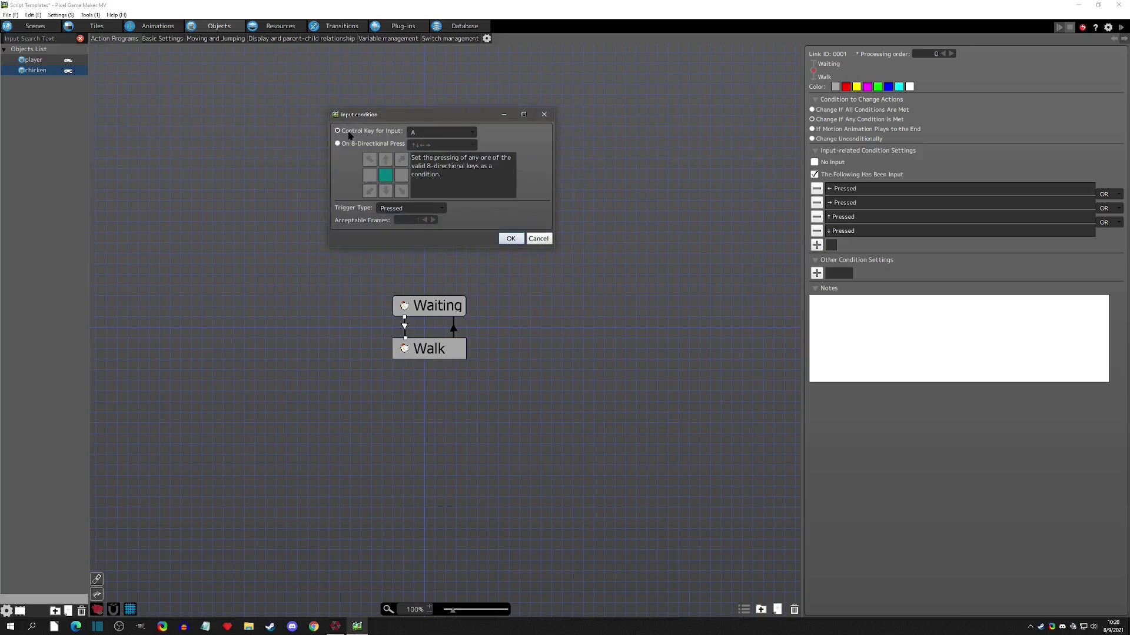
left_click(443, 133)
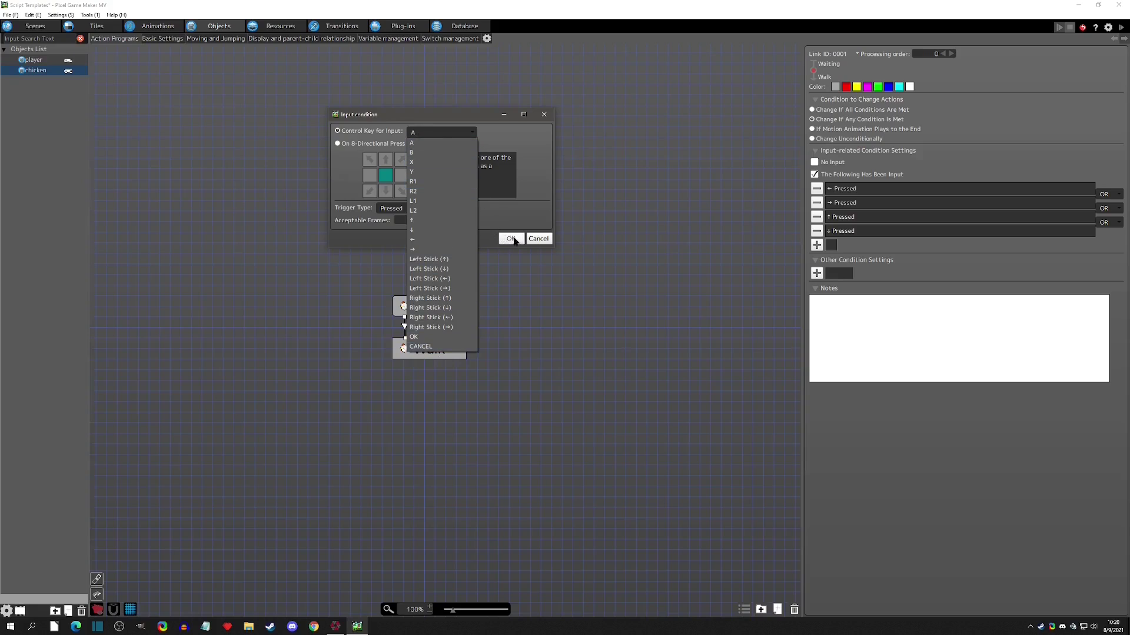
left_click(538, 238)
left_click(67, 14)
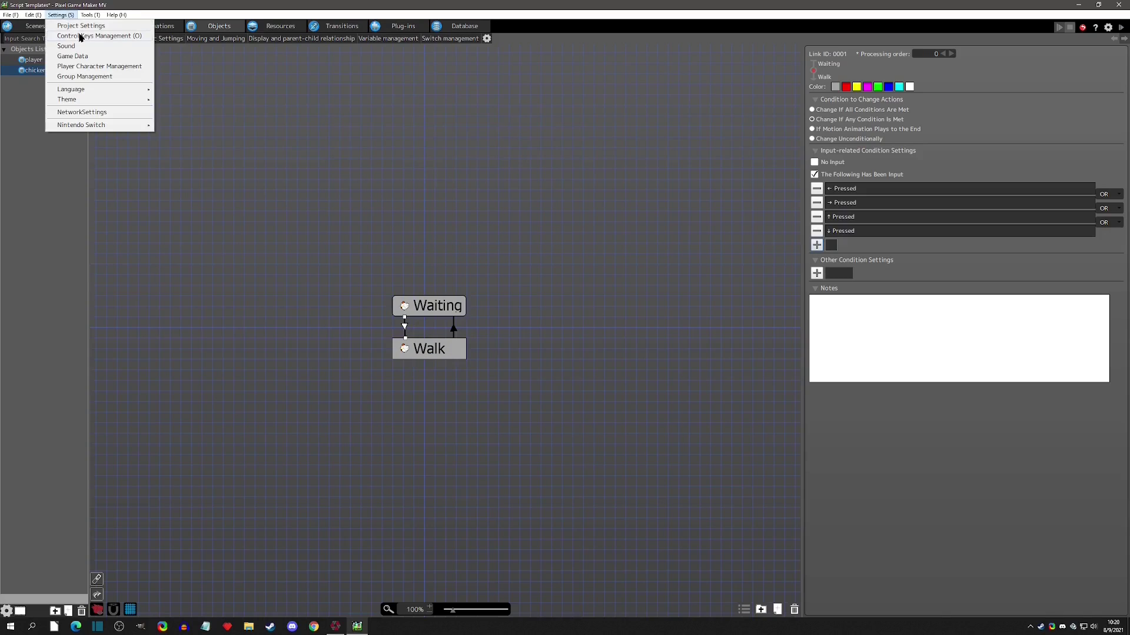
Map control key A to keyboard key 1 in Control Keys Management and begin a new input condition
left_click(83, 37)
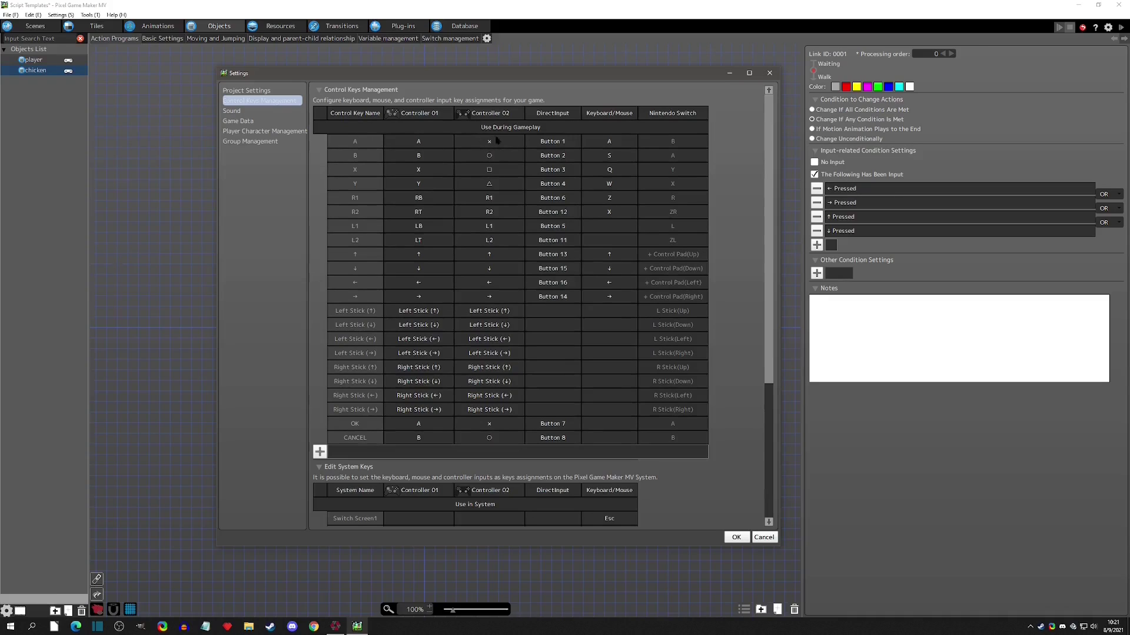
double_click(614, 145)
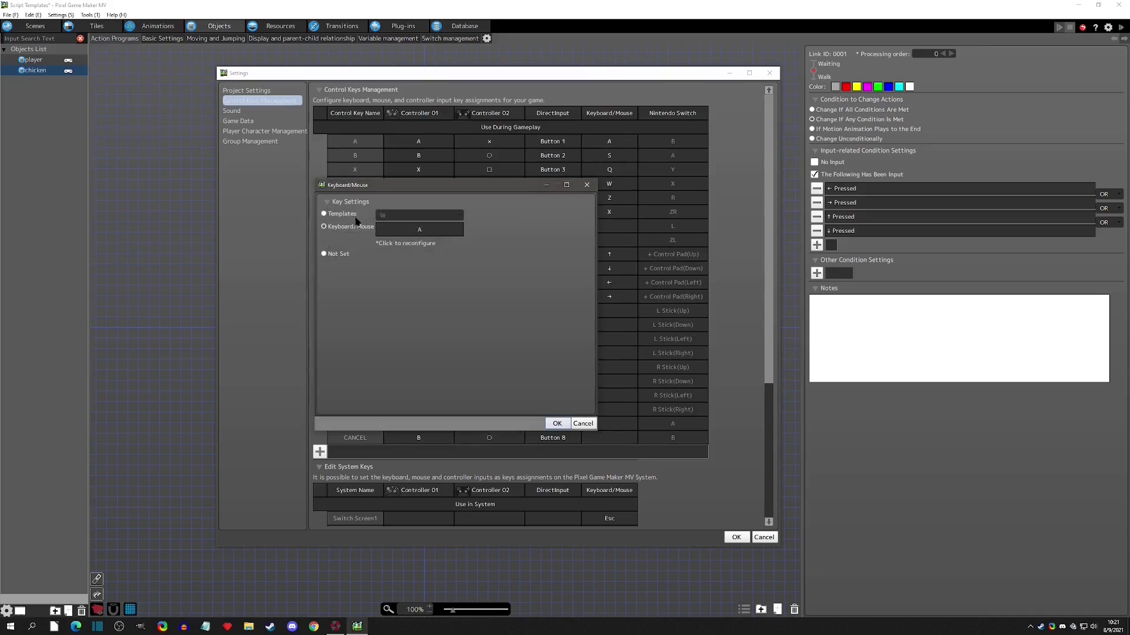
left_click(345, 214)
left_click(422, 219)
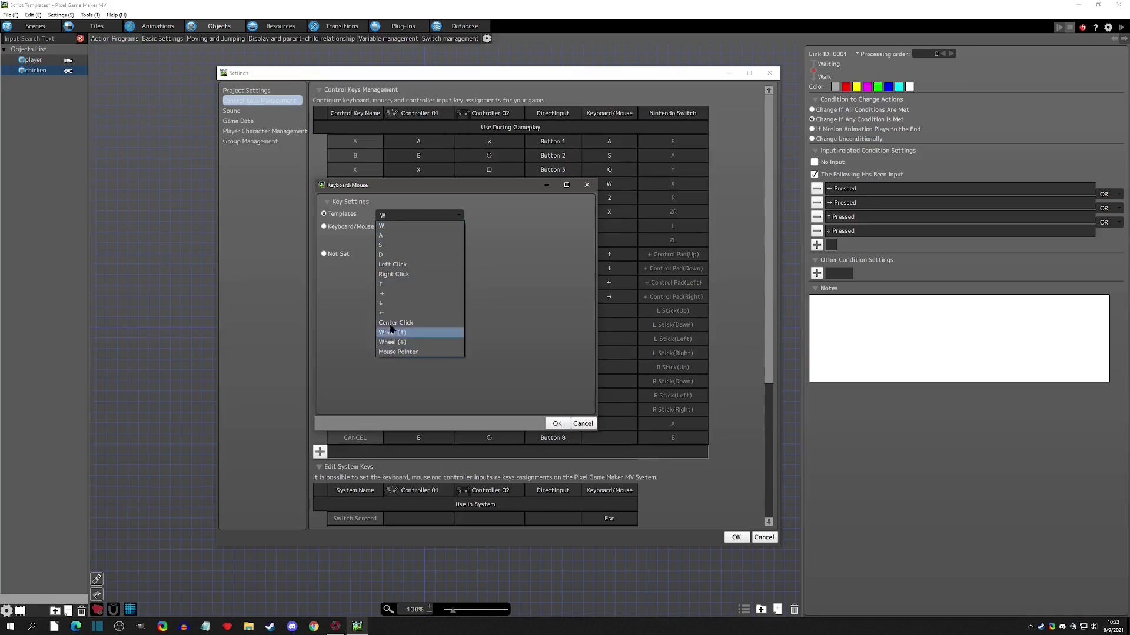
left_click(340, 231)
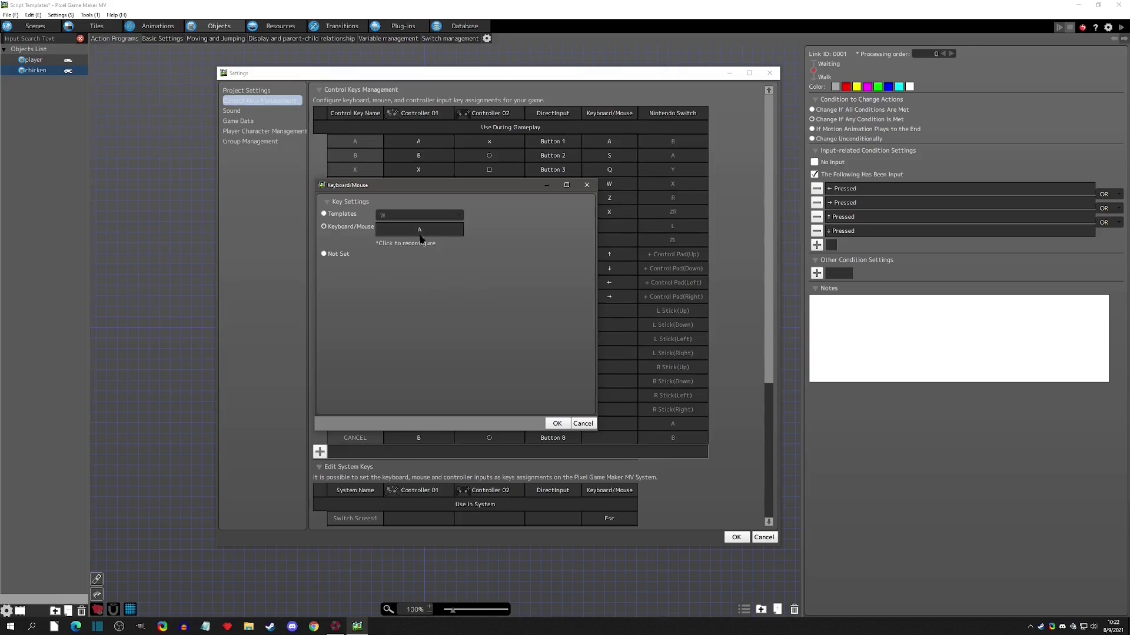
left_click(427, 231)
left_click(556, 423)
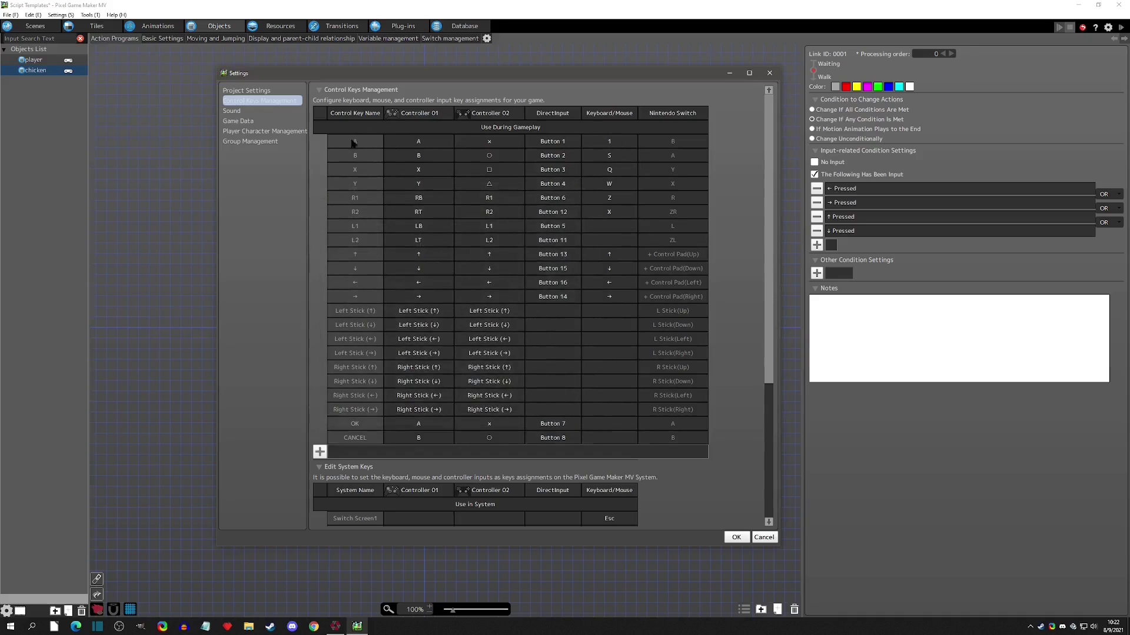
left_click(736, 537)
left_click(816, 245)
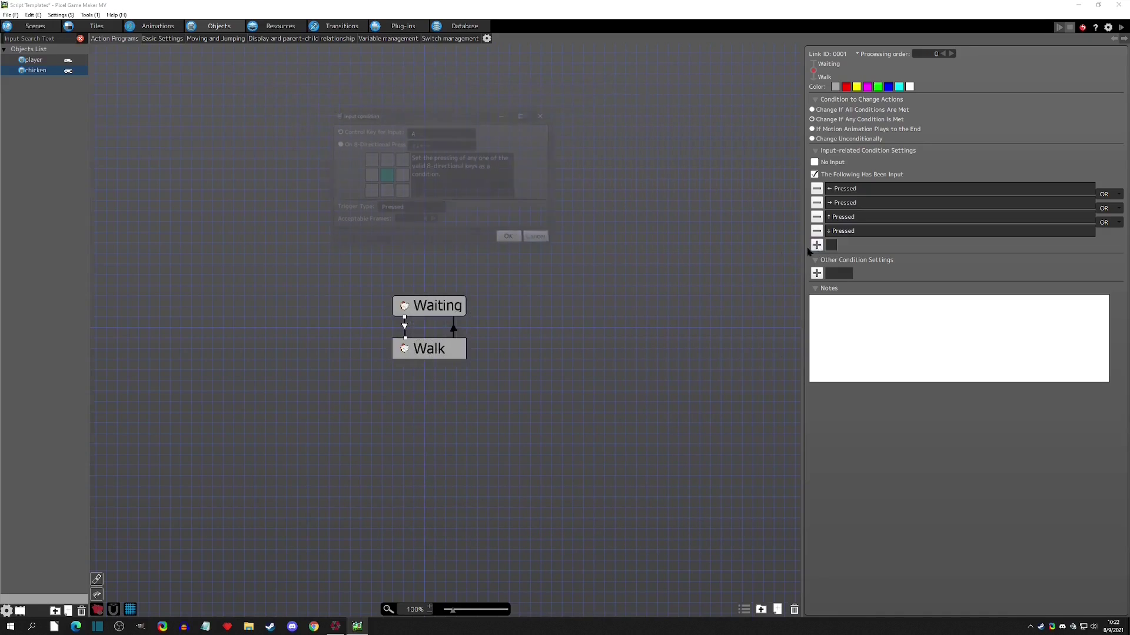
Add an A Pressed condition to the Waiting→Walk link
left_click(516, 238)
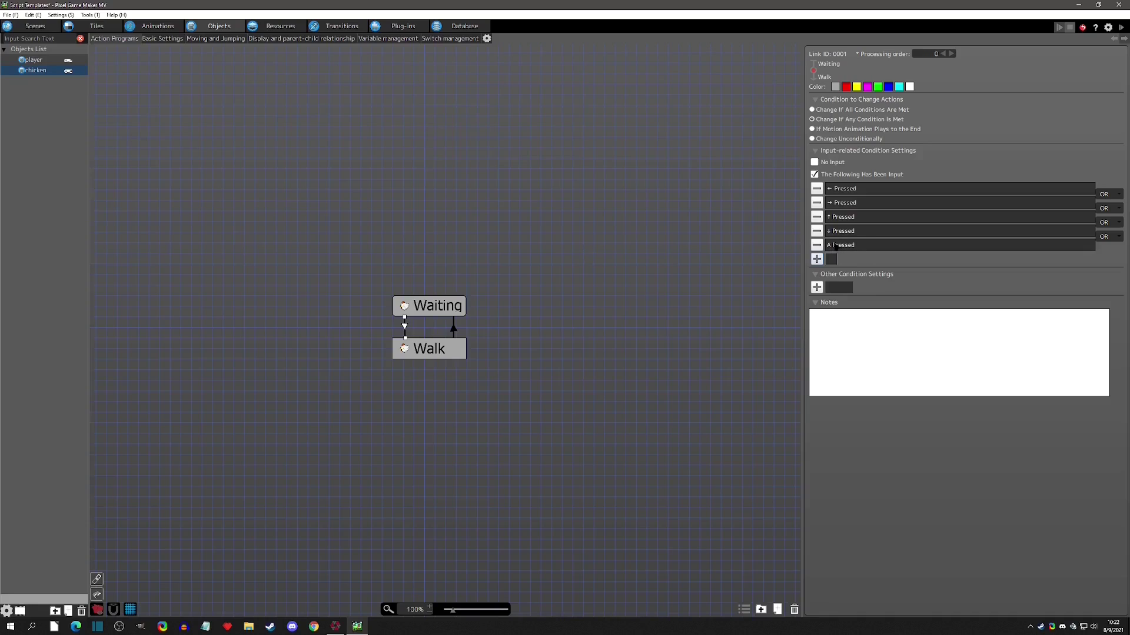
left_click(58, 16)
Recheck Control Keys Management and the chicken's Moving and Jumping settings, then return to Action Programs
left_click(70, 36)
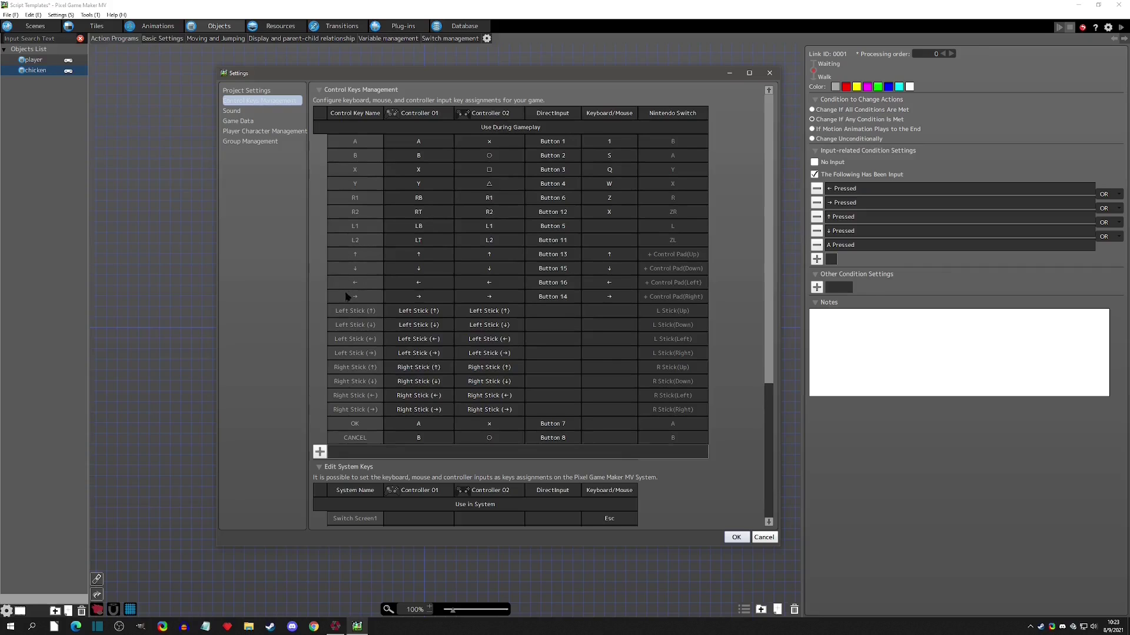
left_click(735, 537)
left_click(209, 38)
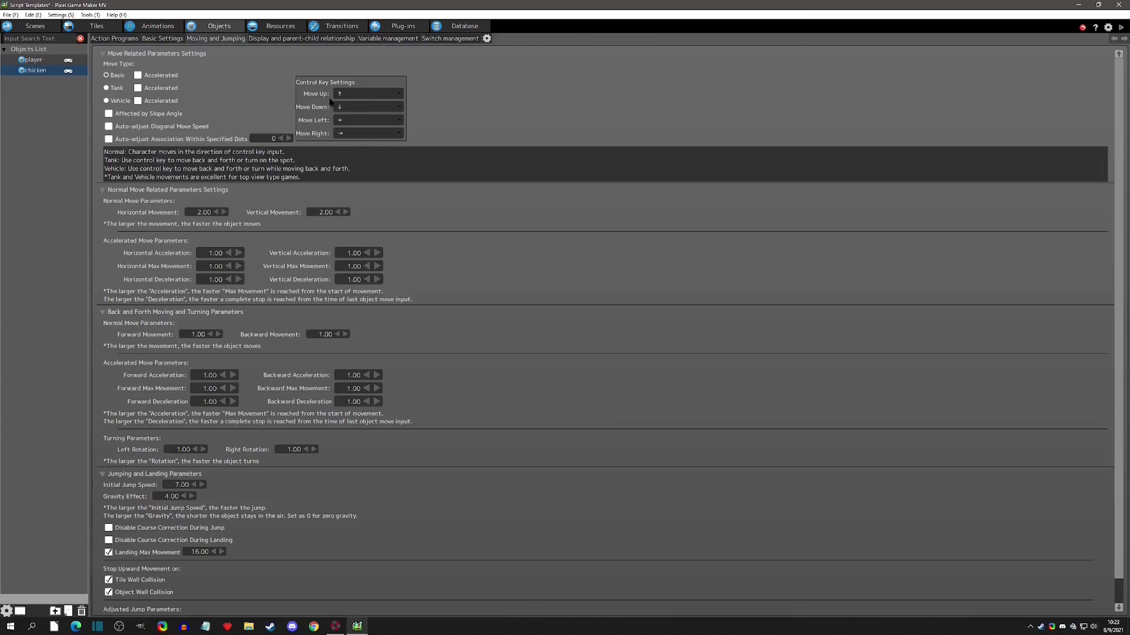
left_click(96, 38)
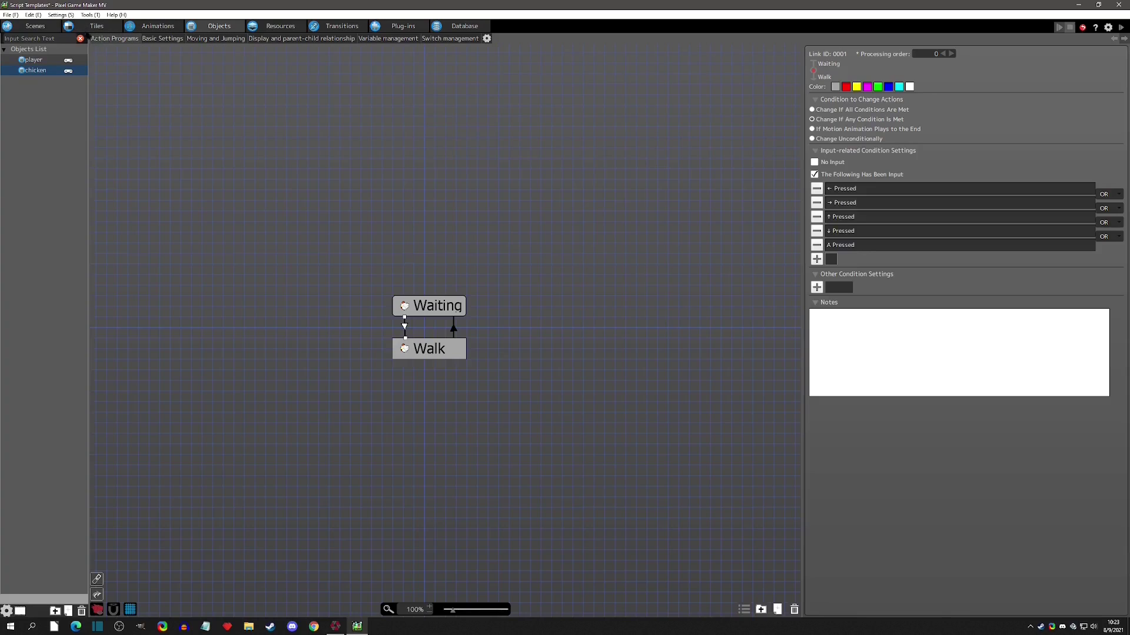
Add a new control key row, Control Keys001, and open its name setup
left_click(61, 15)
left_click(64, 36)
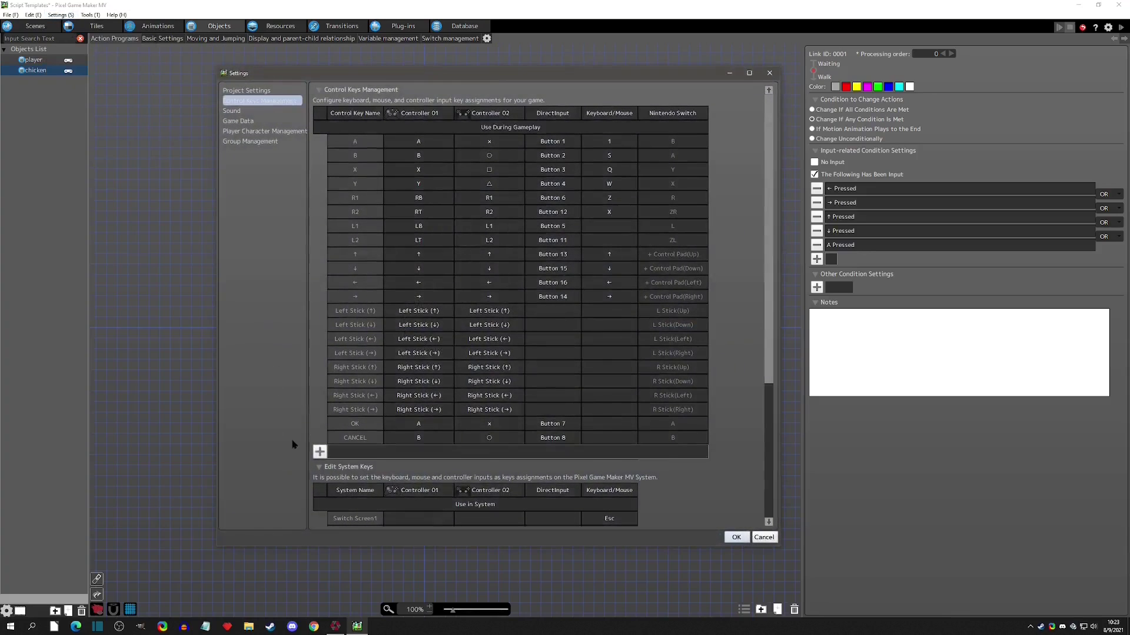
left_click(319, 451)
double_click(359, 452)
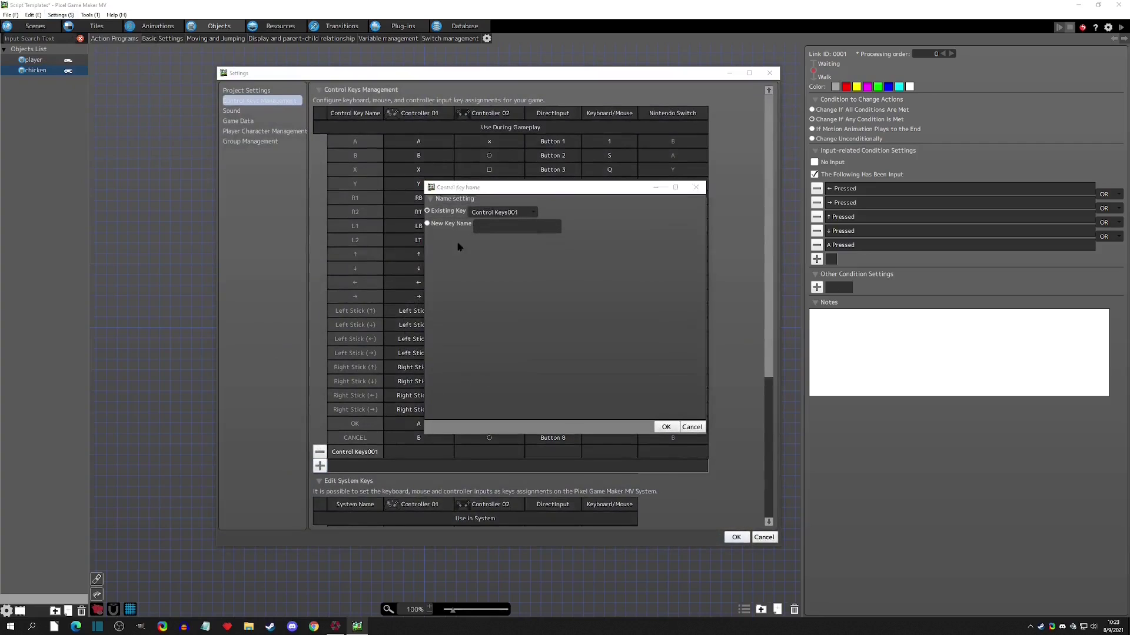